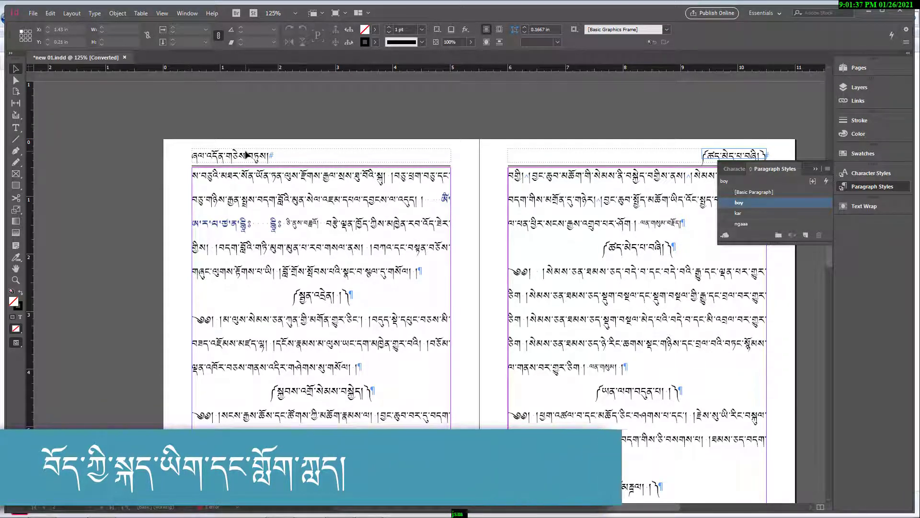
- Open the Glyphs panel and browse the stacked characters of the Monlam Uni OuChan2 font
left_click(77, 16)
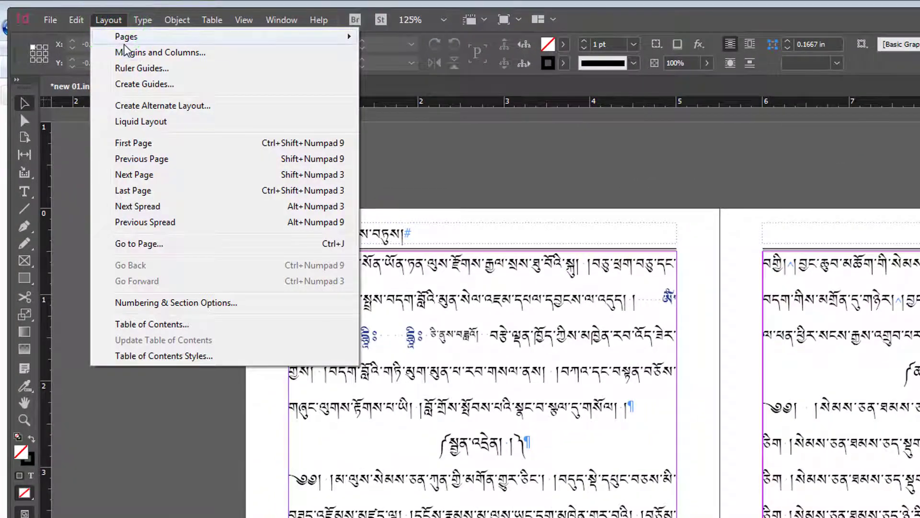
left_click(139, 20)
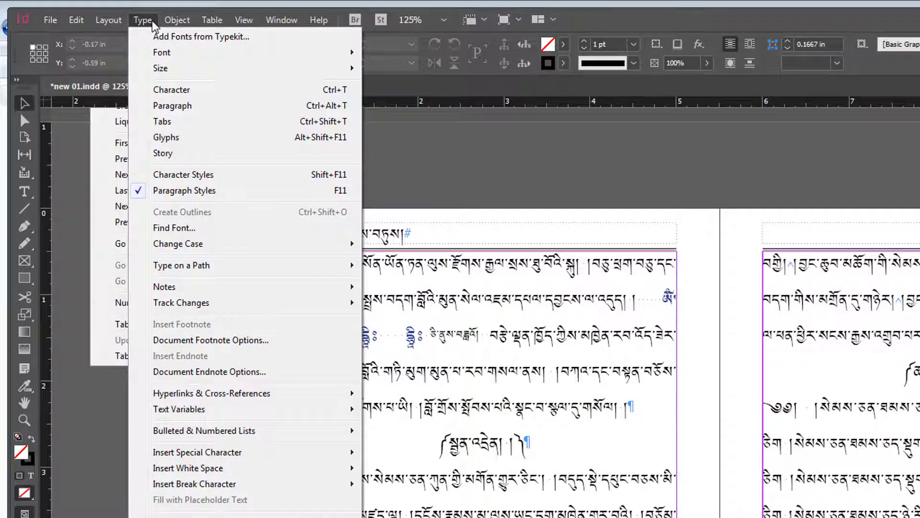
left_click(186, 139)
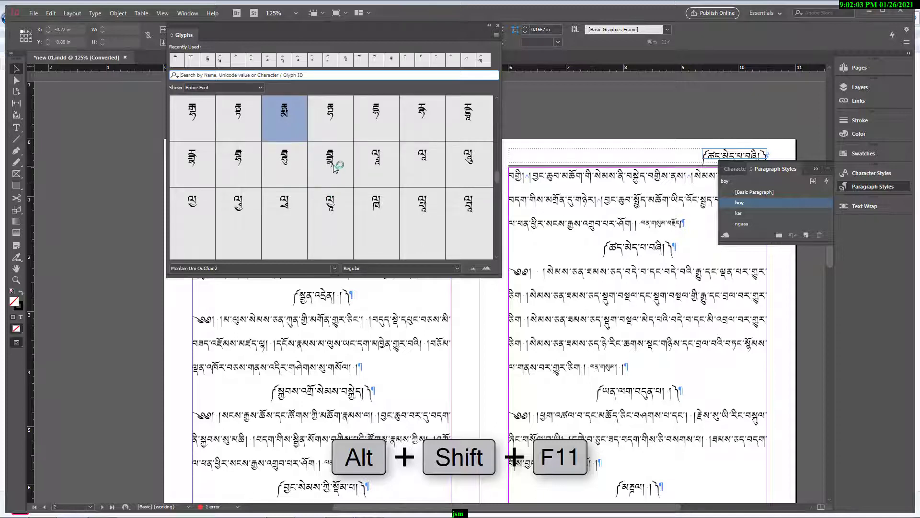
scroll(334, 166, "down", 3)
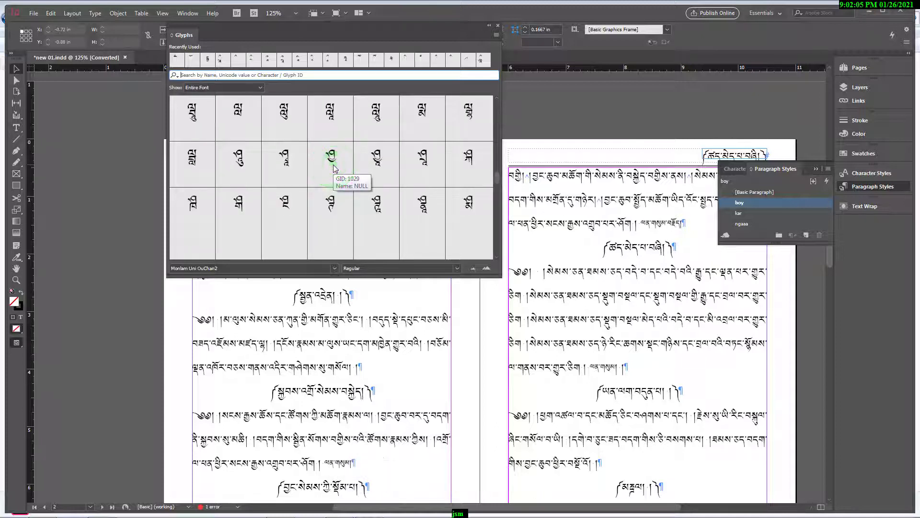
scroll(334, 166, "down", 6)
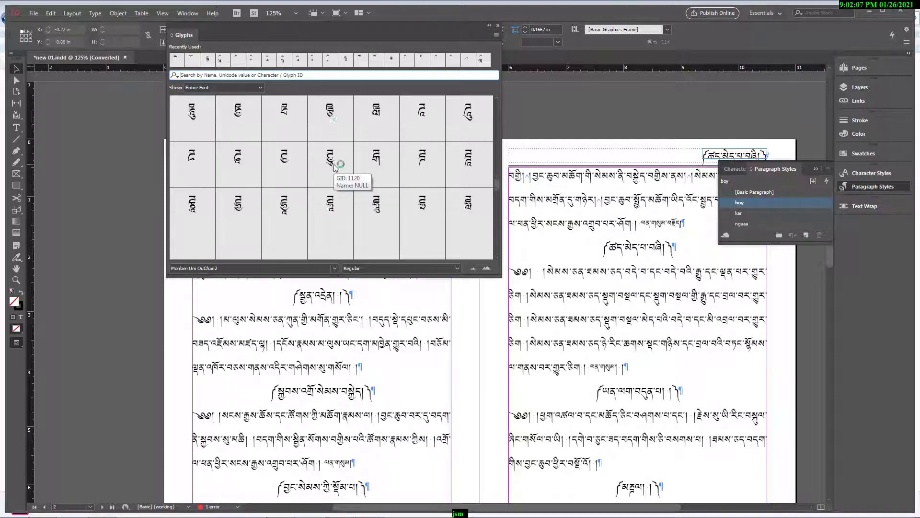
- Insert the vowel-sign glyph from Monlam Uni OuChan4 on the first letter of page 5's upper blue mantra, and close the glyph list
left_click(557, 360)
scroll(558, 360, "down", 3)
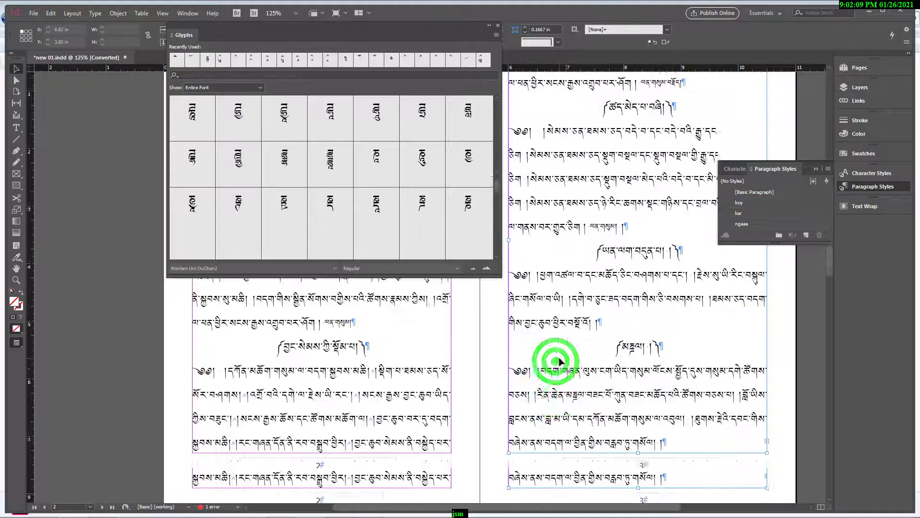
scroll(559, 361, "down", 8)
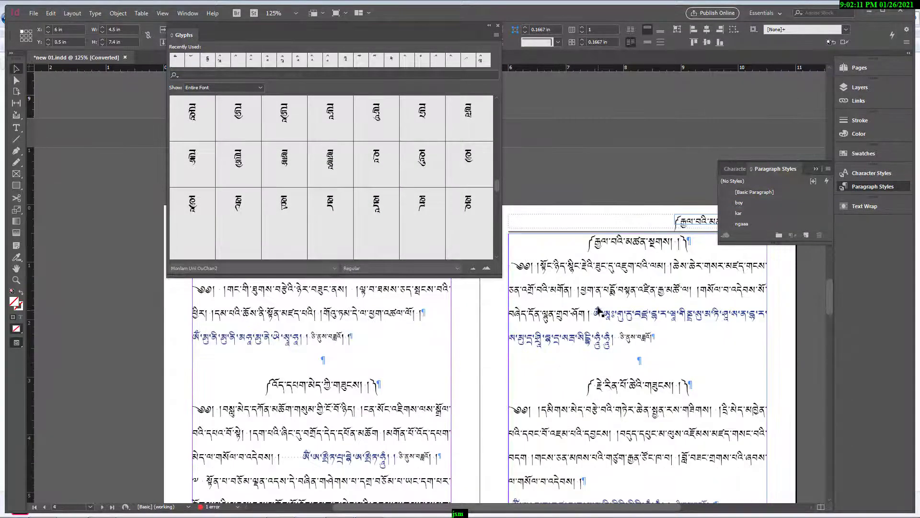
left_click(601, 314)
left_click(602, 311)
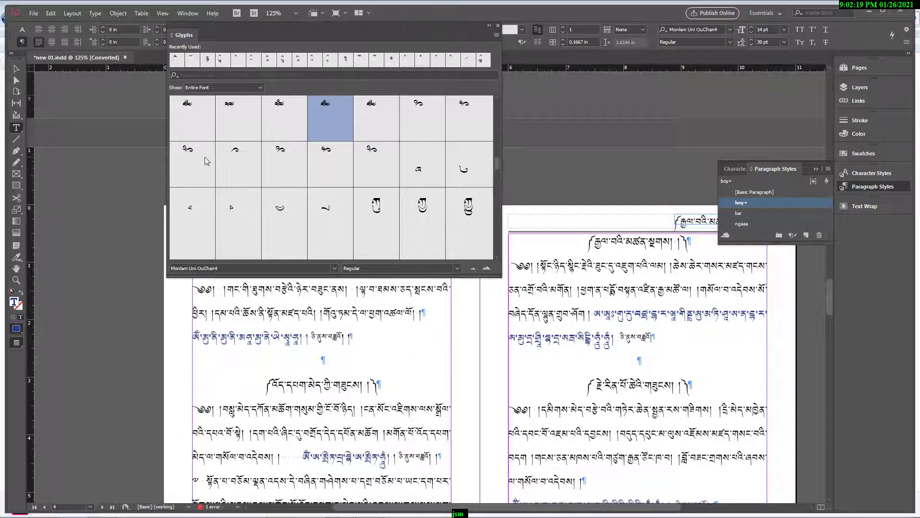
scroll(372, 150, "up", 1)
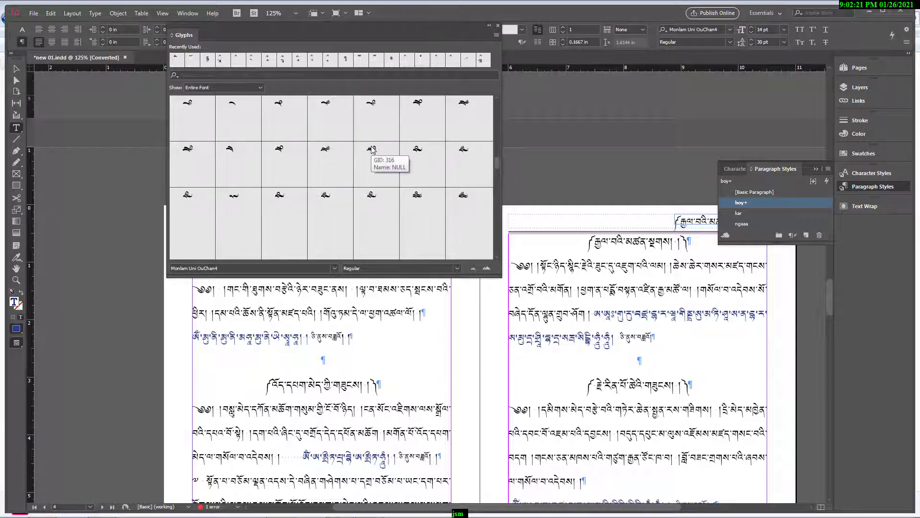
double_click(281, 196)
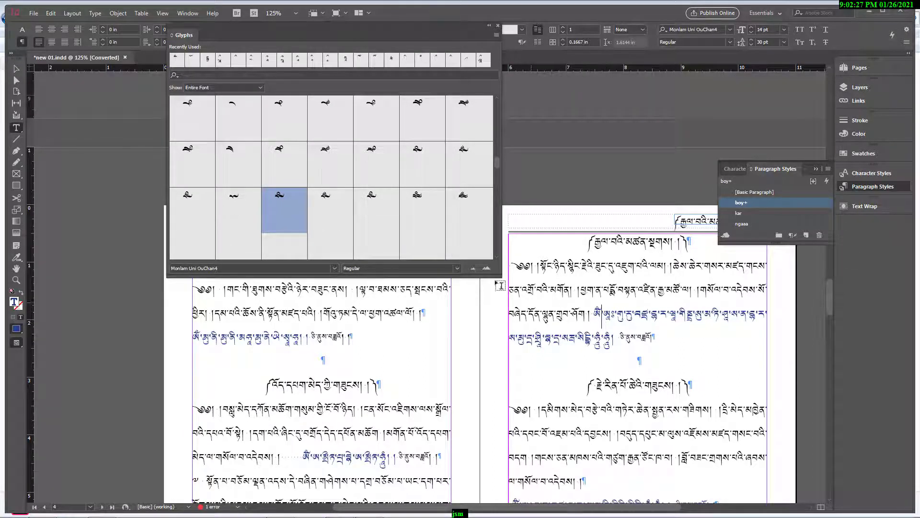
left_click(497, 26)
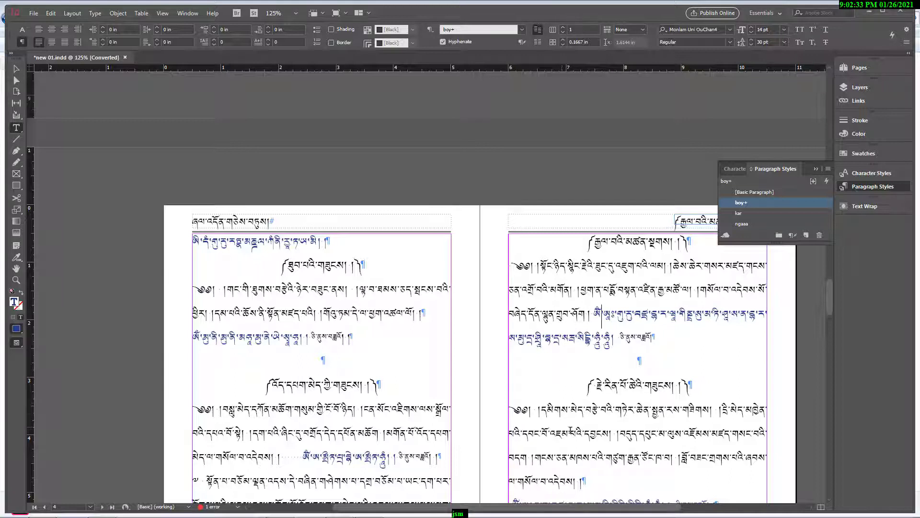
- Look over the running headers through page 7, and open the A-Master spread with its right-hand page in view
left_click_drag(534, 508, 576, 507)
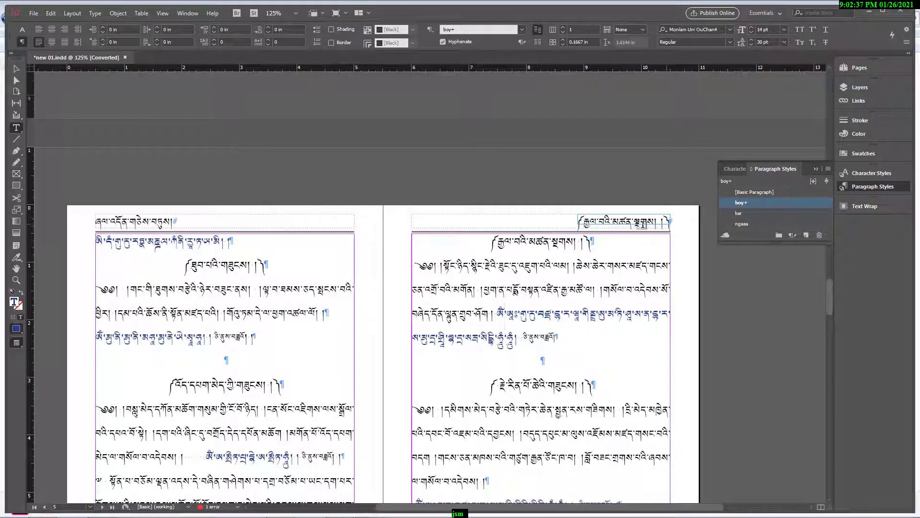
scroll(601, 288, "down", 15)
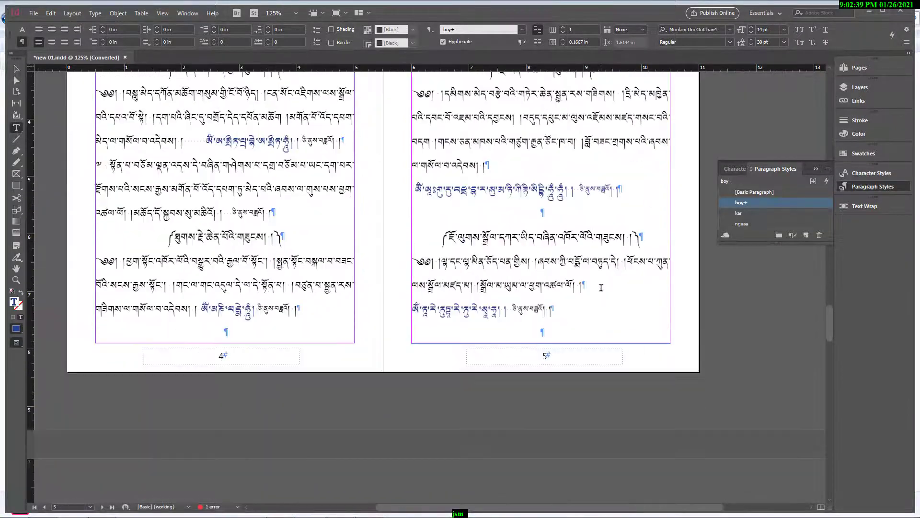
scroll(601, 288, "down", 3)
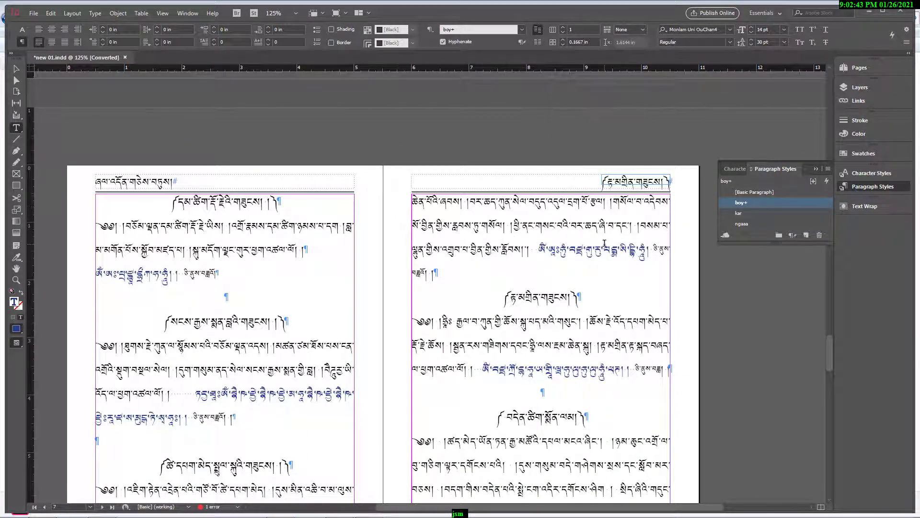
left_click(865, 71)
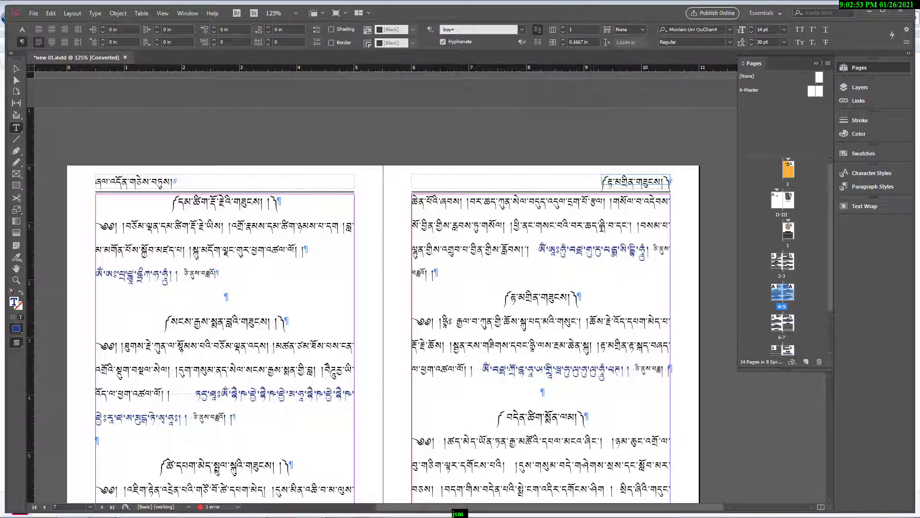
scroll(383, 288, "up", 3)
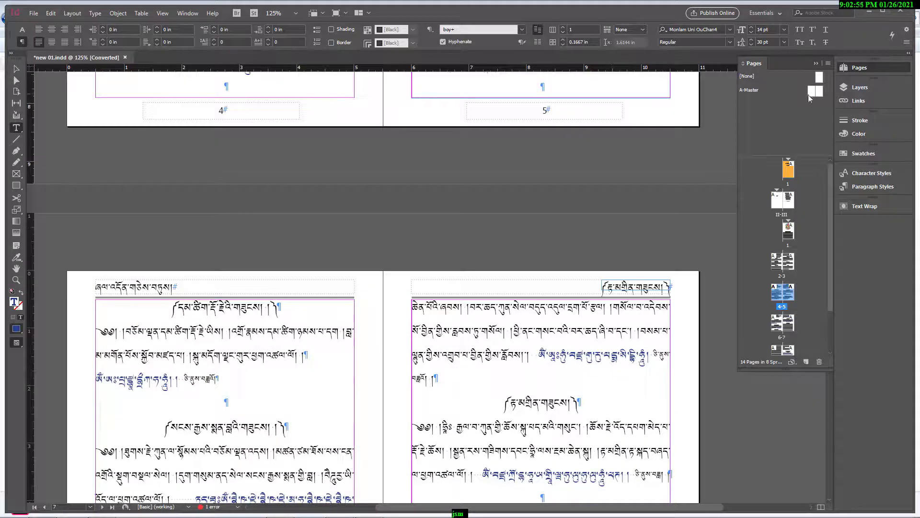
double_click(810, 96)
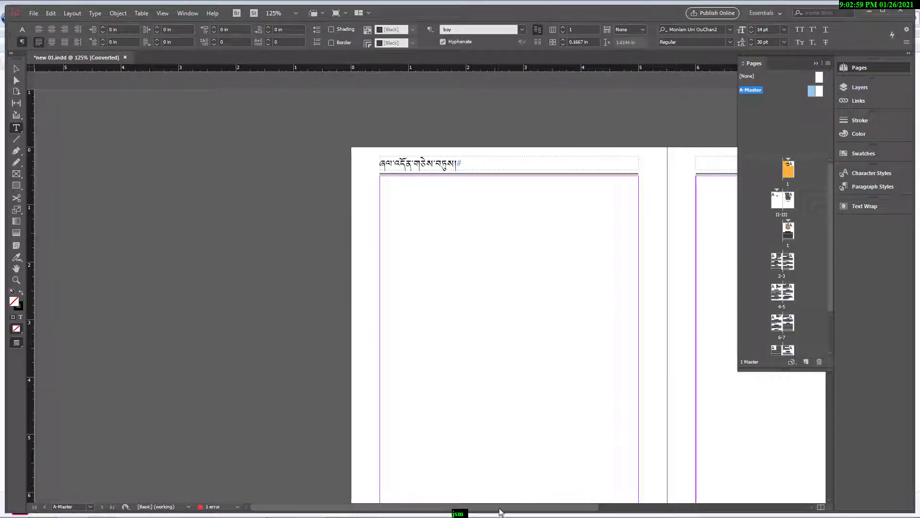
left_click_drag(500, 512, 615, 515)
- Delete the header text frame containing the <001> variable from the right-hand page of A-Master
left_click(644, 164)
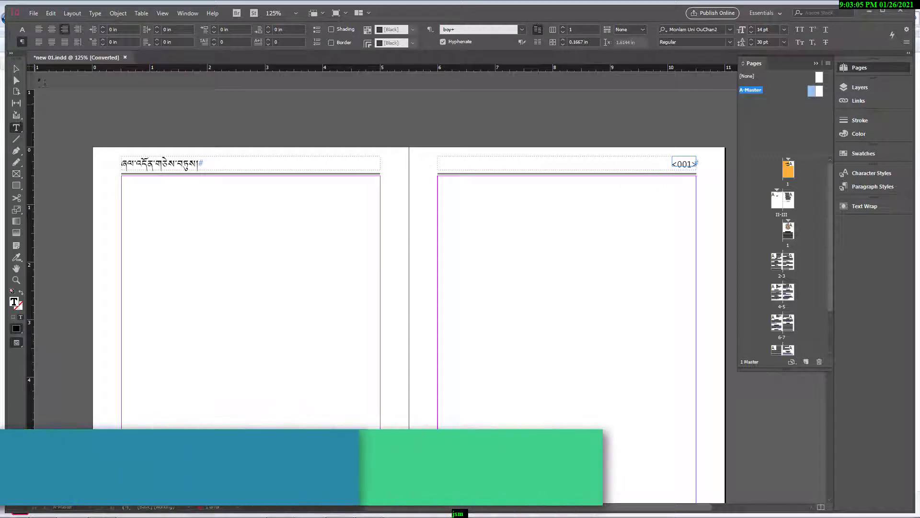
left_click(16, 68)
left_click(587, 167)
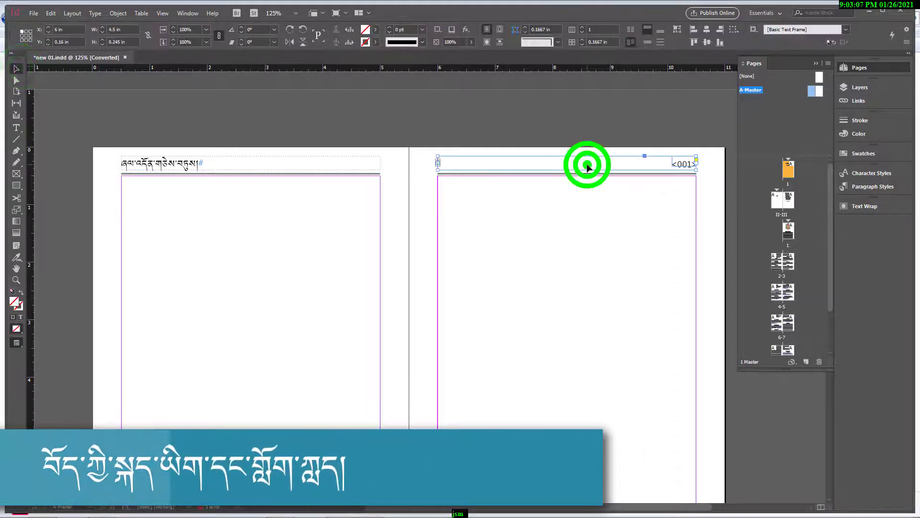
key("Delete")
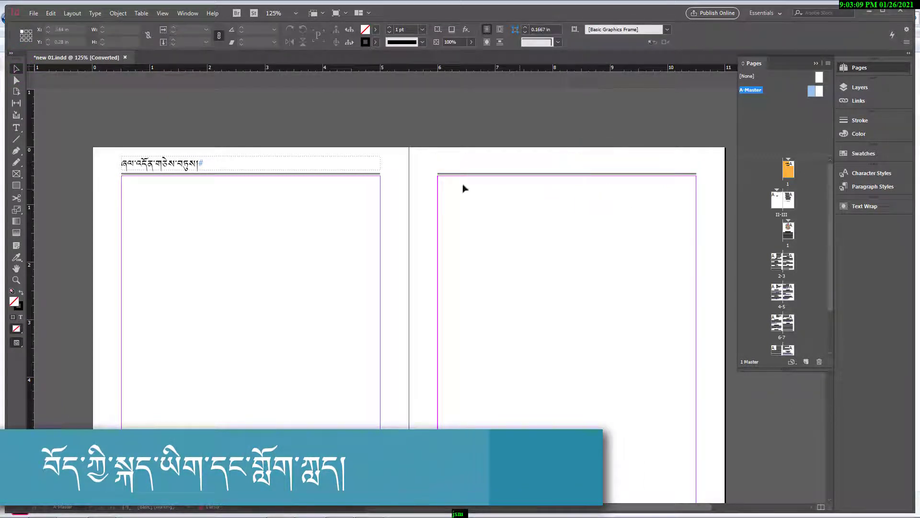
- Draw a new header text frame above the rule on the right-hand master page, insert a Section Marker, and indent it to mid-frame
left_click(16, 127)
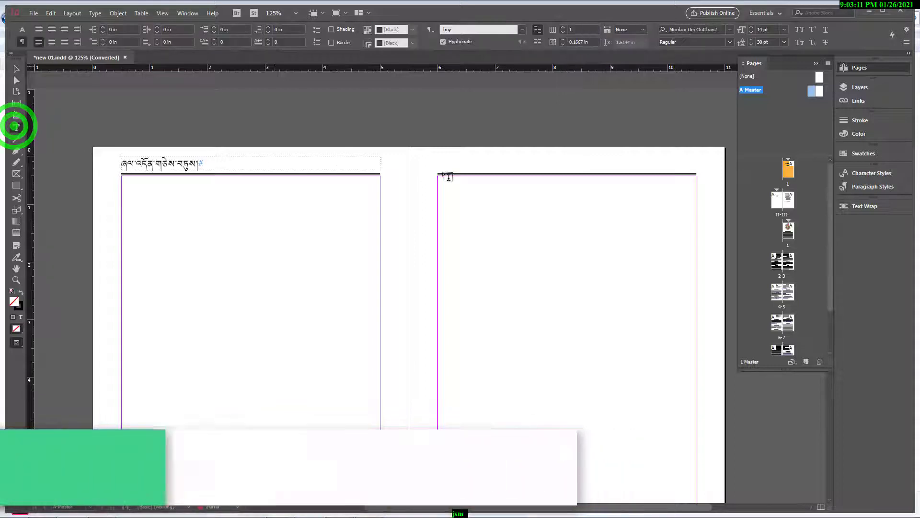
left_click_drag(434, 150, 693, 173)
right_click(587, 161)
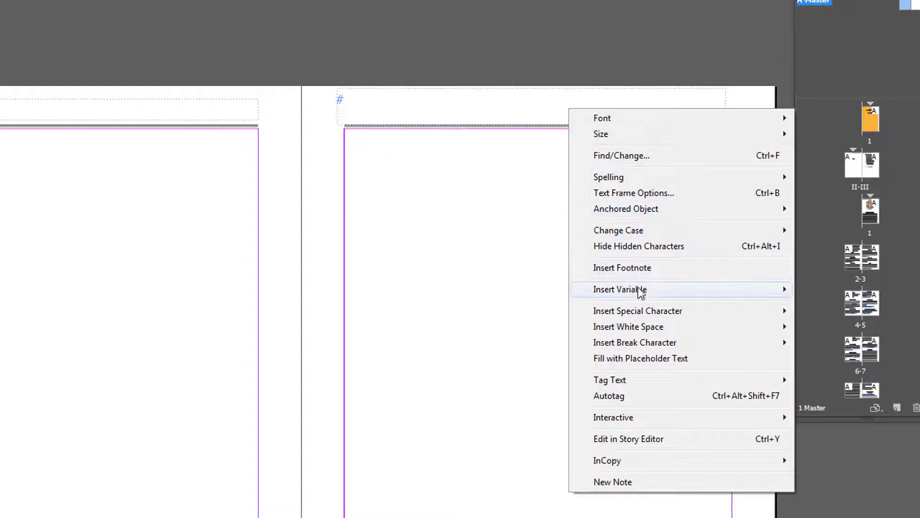
mouse_move(661, 311)
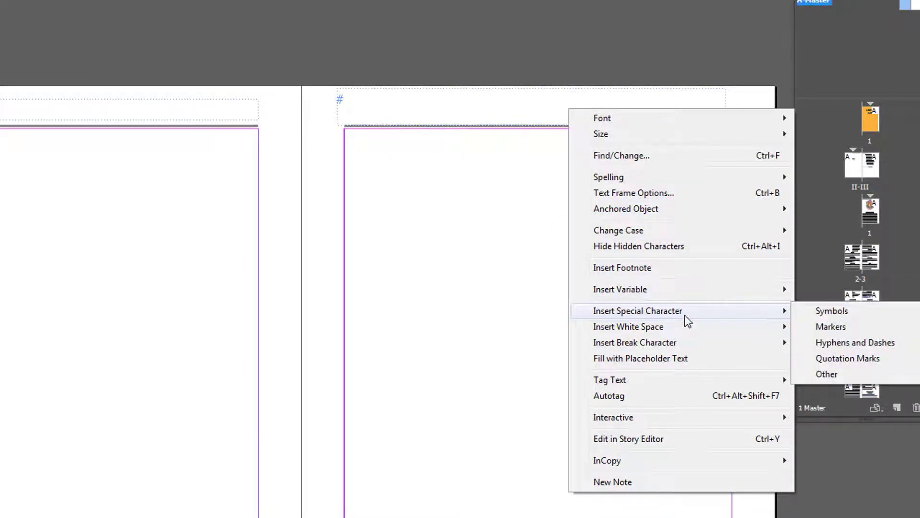
mouse_move(832, 326)
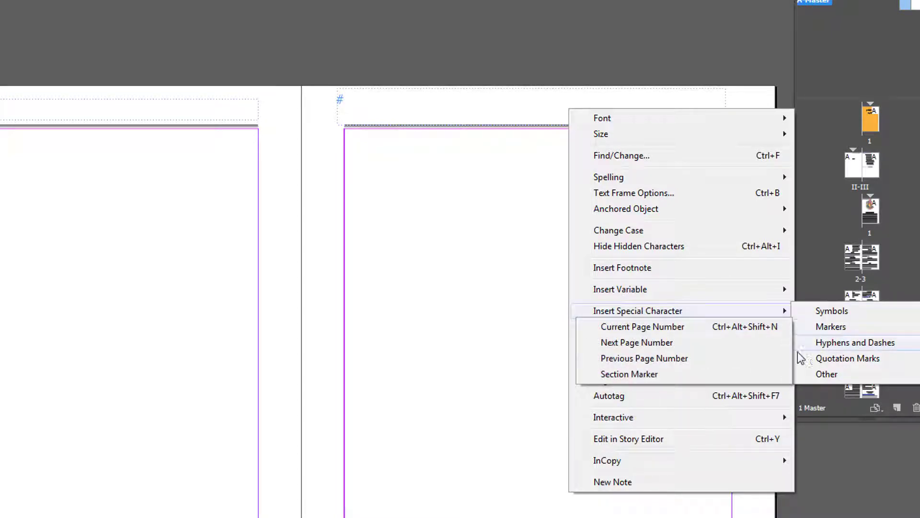
left_click(666, 378)
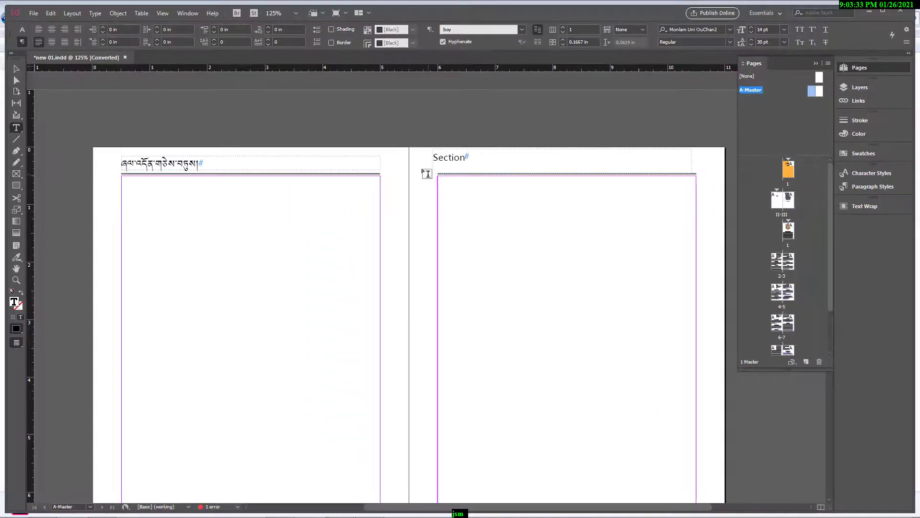
left_click(435, 158)
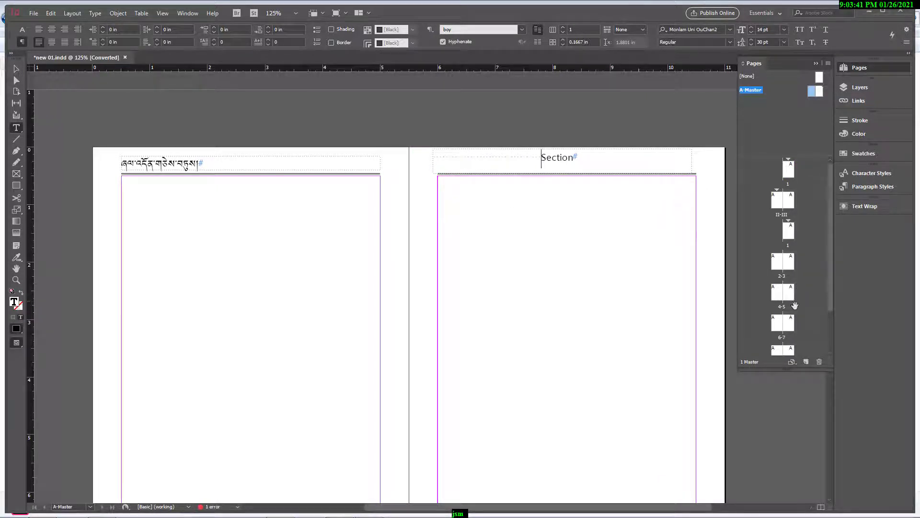
- Start a new section at page 7 with the section marker སེམས་བསྐྱེད།, keeping automatic page numbering
left_click(791, 329)
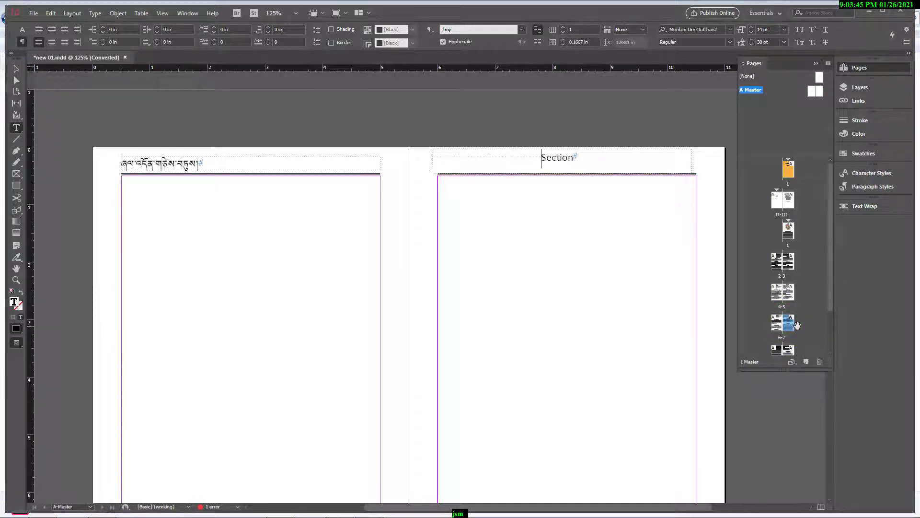
double_click(790, 324)
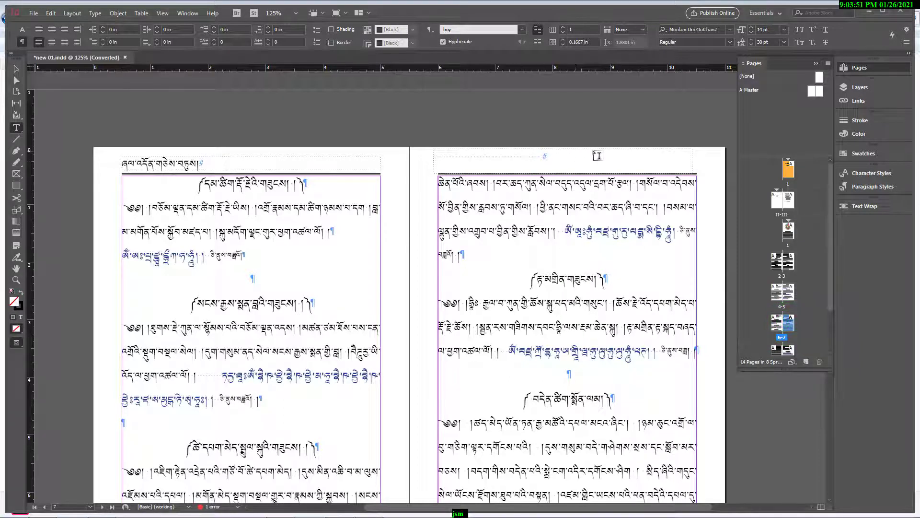
left_click(559, 152)
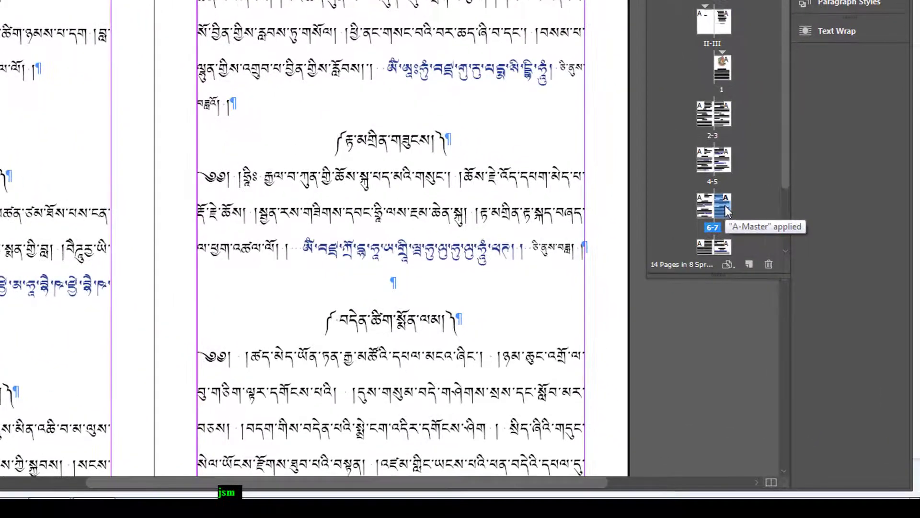
right_click(790, 325)
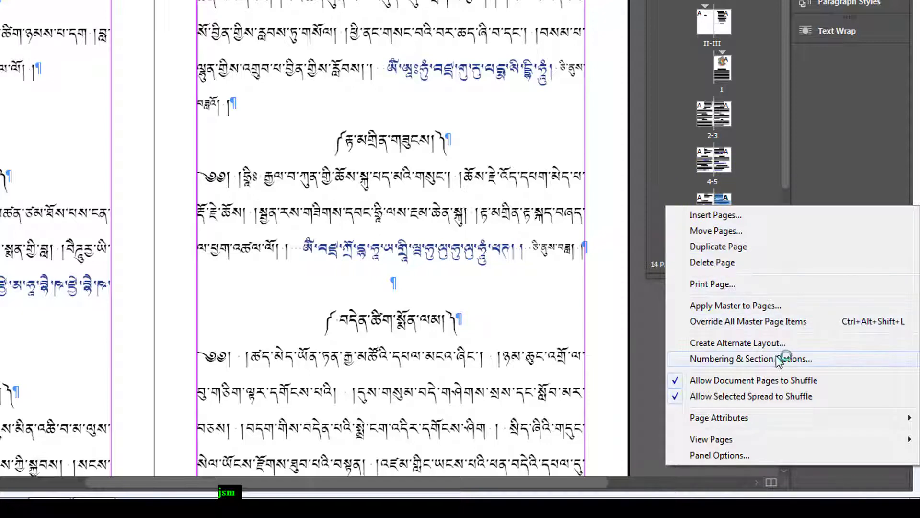
left_click(797, 361)
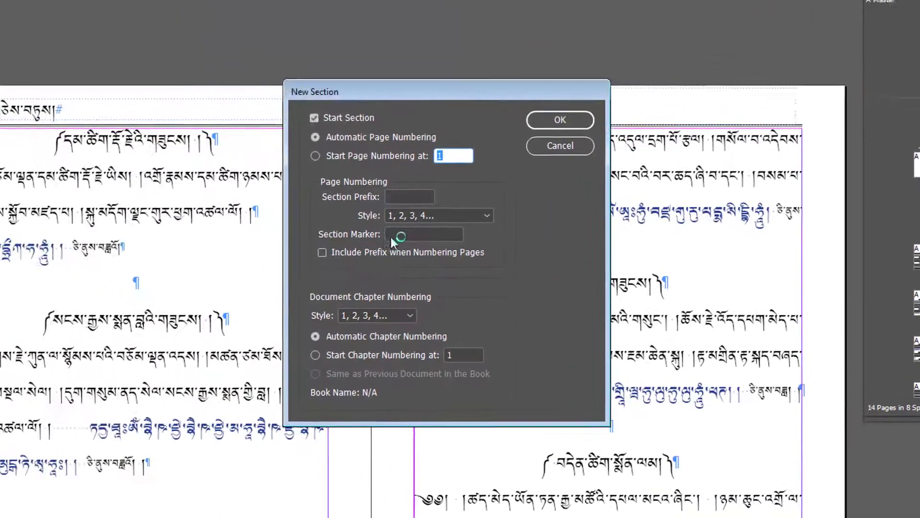
left_click(243, 125)
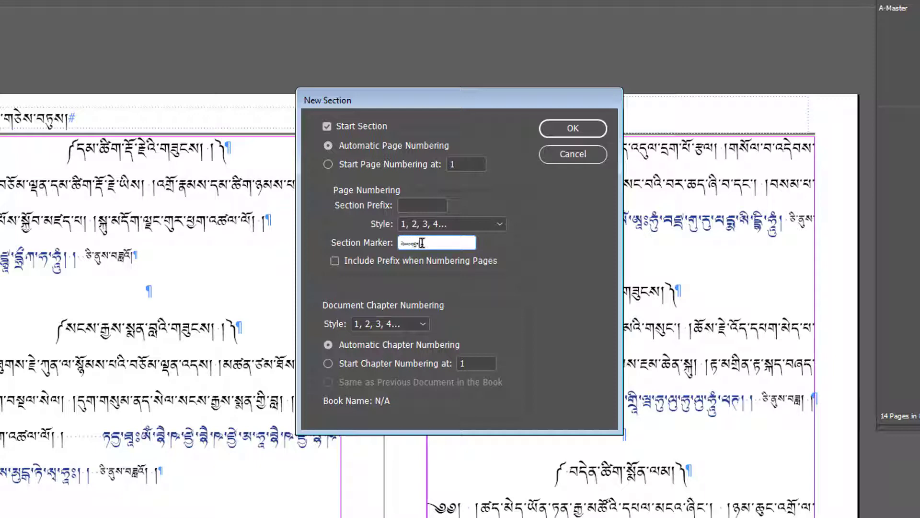
left_click(570, 126)
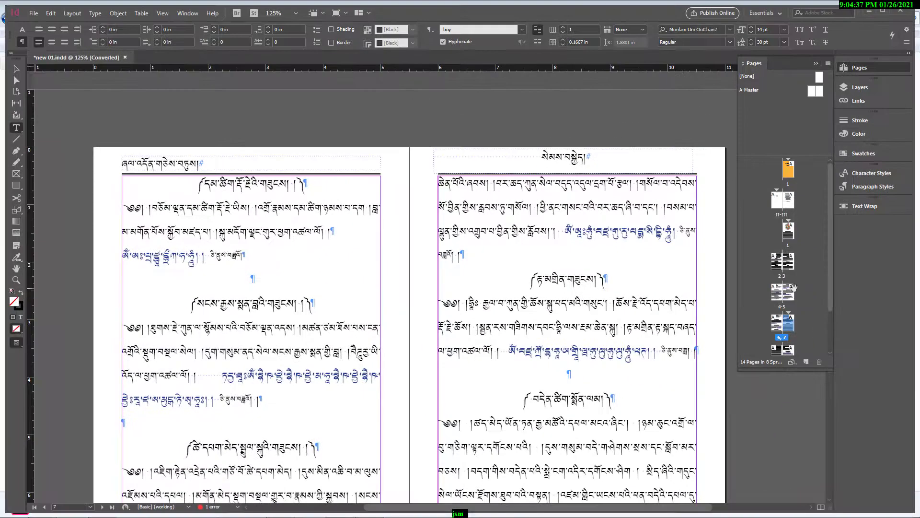
- Open page 11 to check the section marker text in its header
scroll(794, 287, "down", 3)
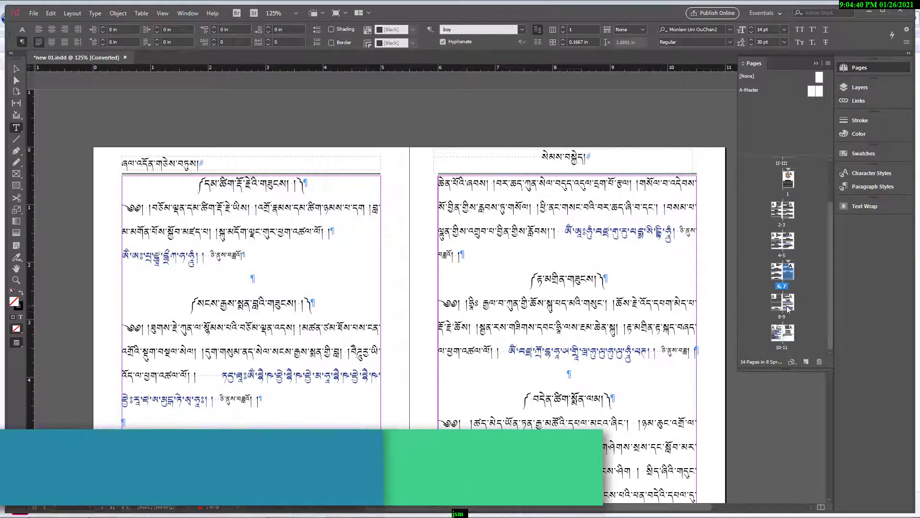
left_click(790, 335)
double_click(790, 335)
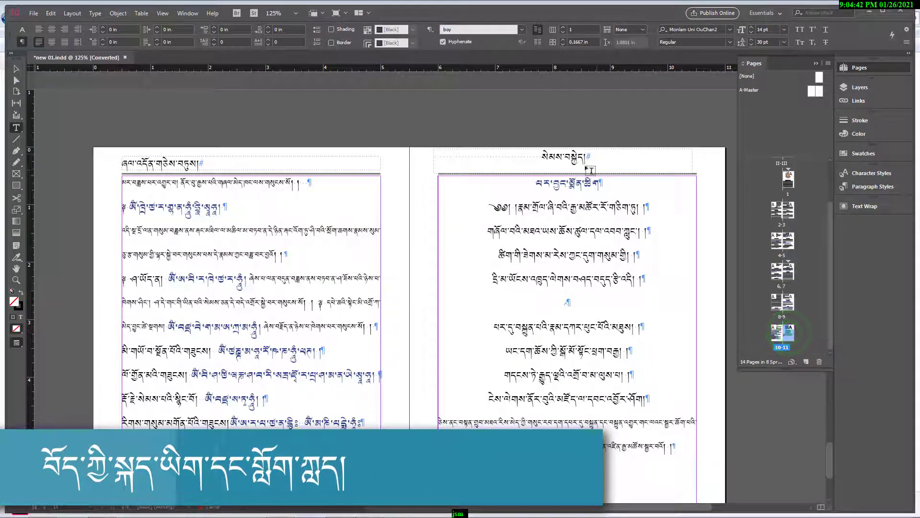
- Start a new section at page 11 with the section marker མདོར་བསྡུས།, keeping automatic page numbering
left_click(575, 150)
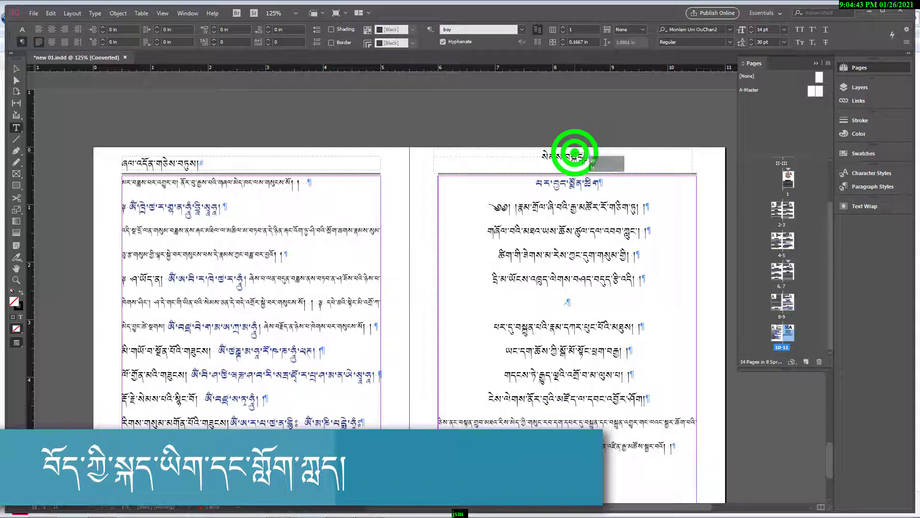
left_click(790, 330)
right_click(790, 331)
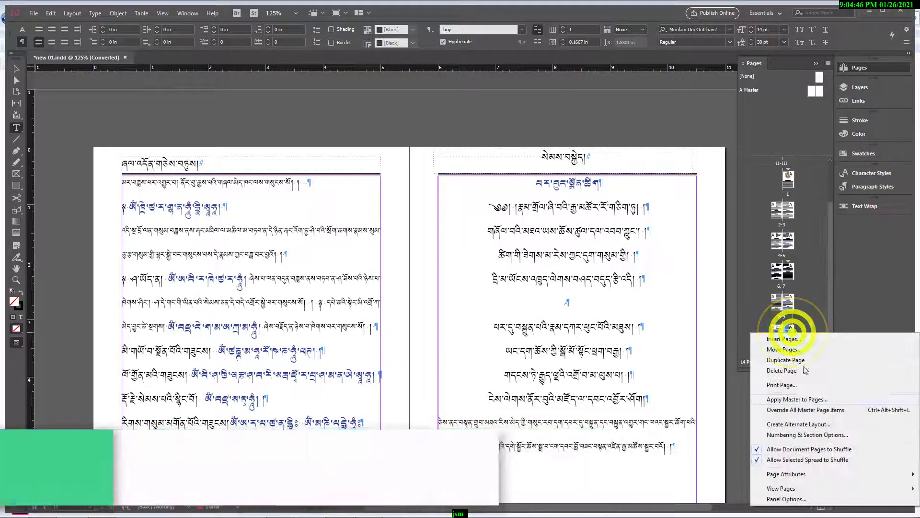
left_click(822, 436)
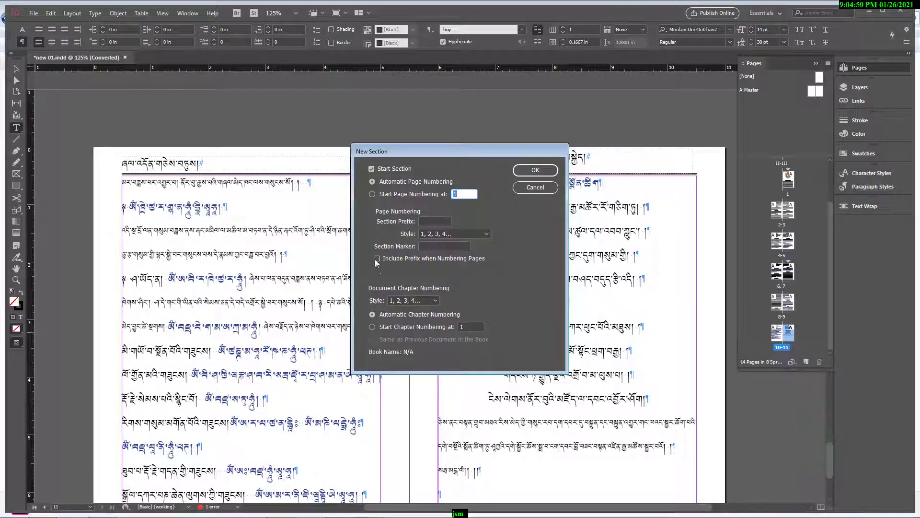
left_click(435, 245)
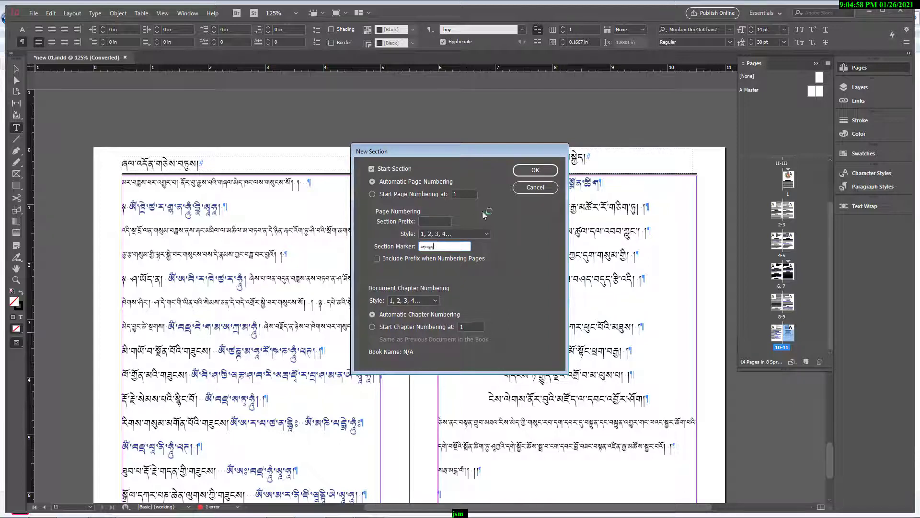
left_click(533, 169)
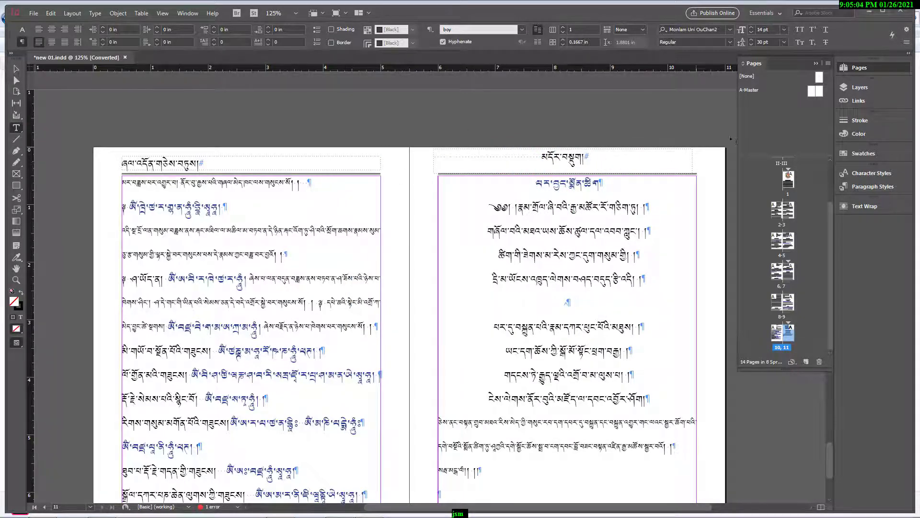
- Open A-Master and examine the fixed title in the left-hand page's header and the section marker in the right-hand page's header
double_click(815, 91)
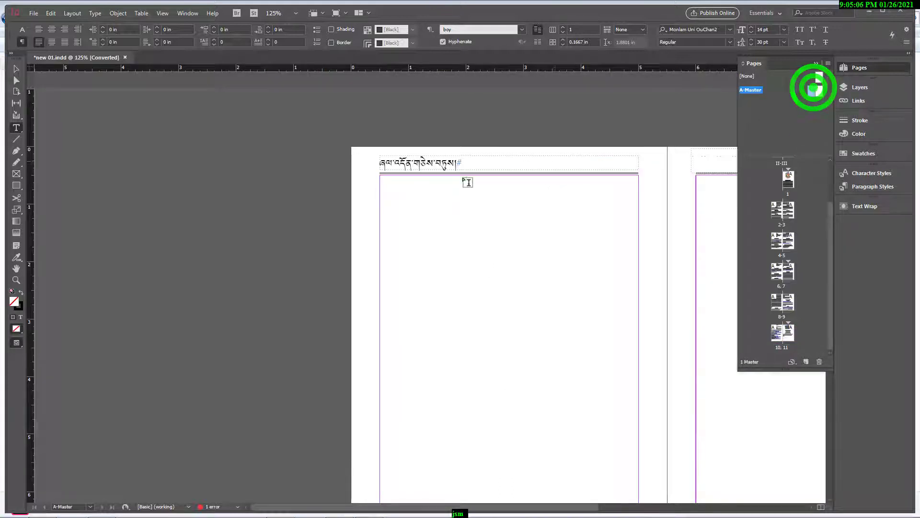
left_click(427, 164)
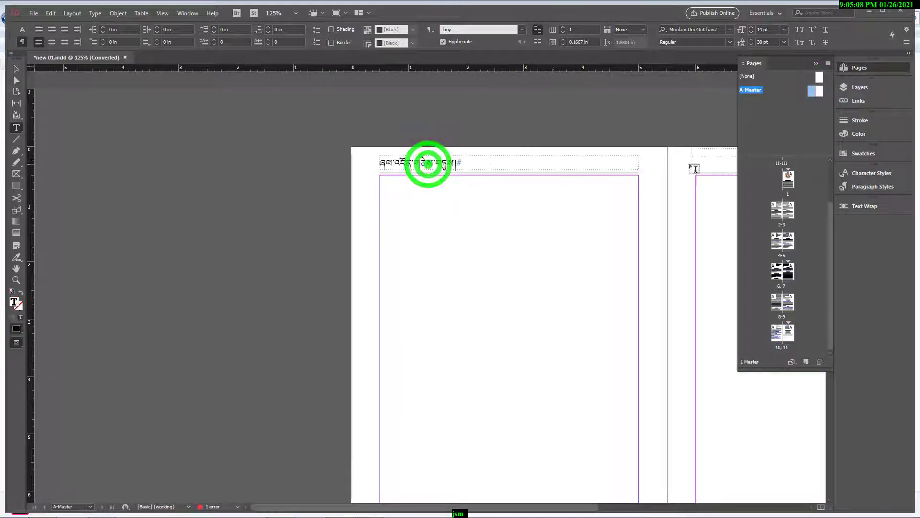
left_click(717, 163)
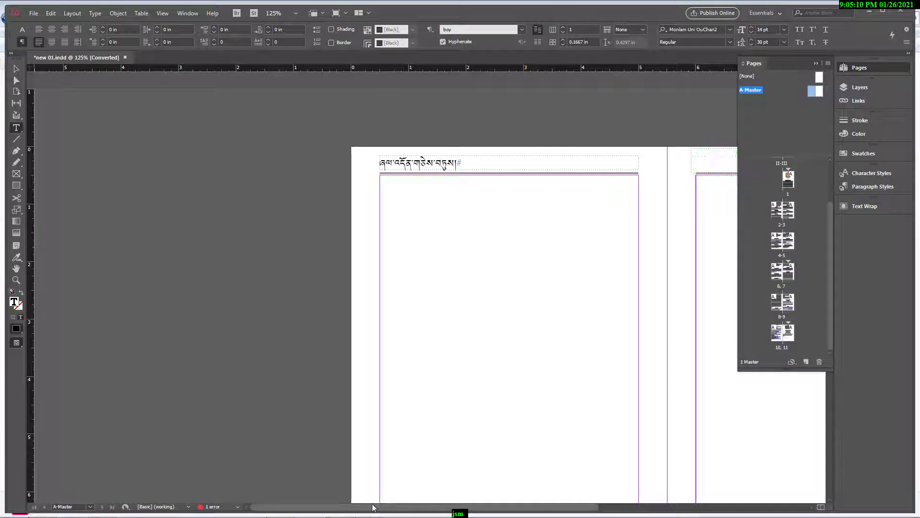
left_click_drag(375, 503, 472, 506)
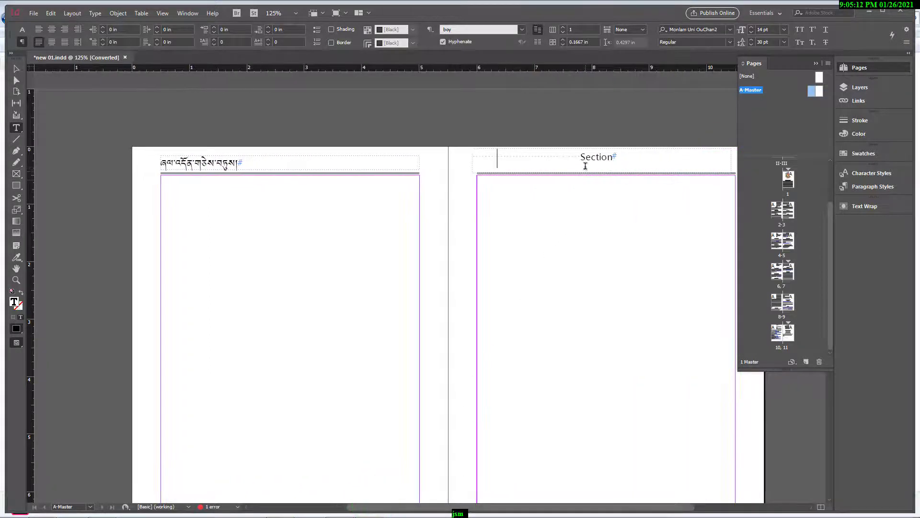
left_click(234, 160)
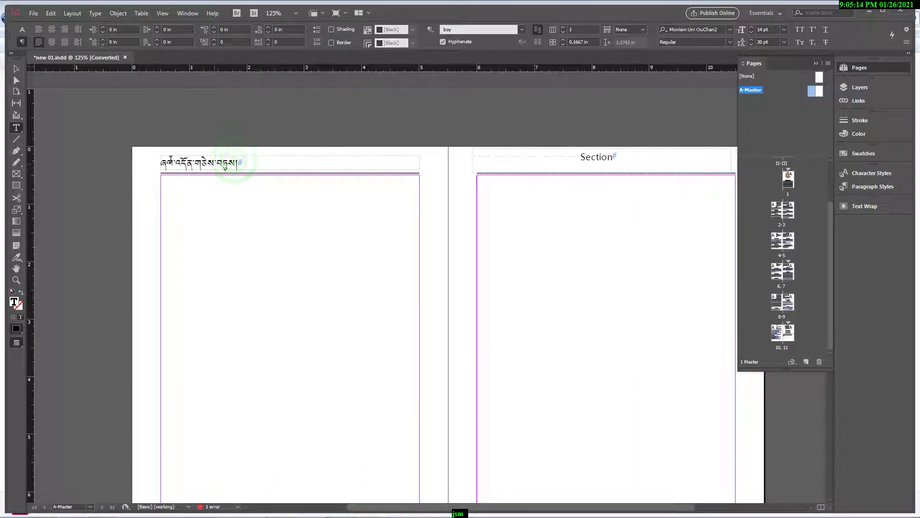